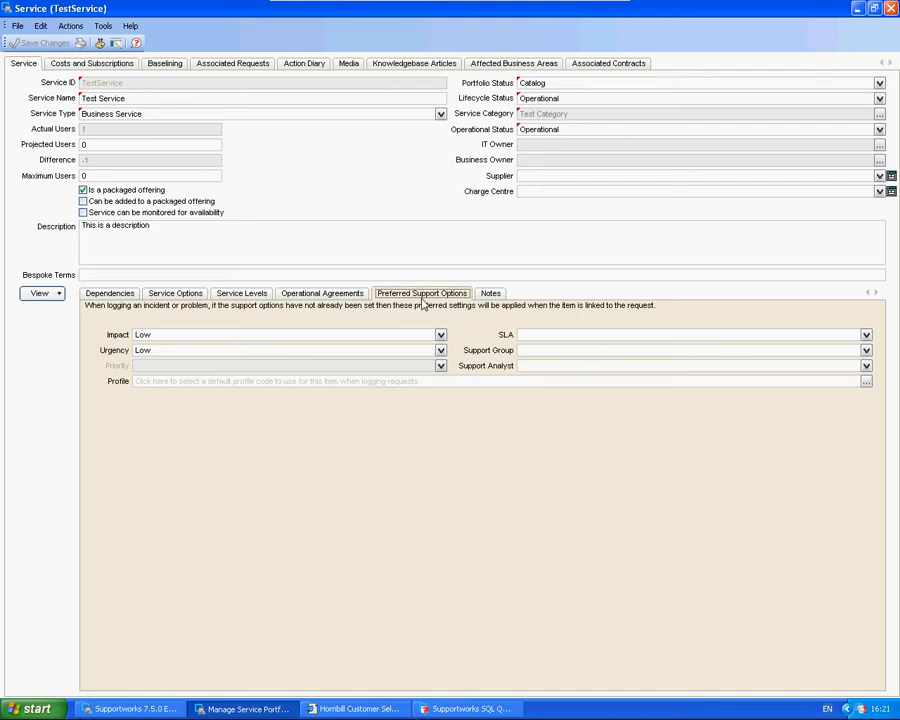
# Step: Choose TEST as the preferred support profile of TestService, save the service and close the service portfolio
pyautogui.click(282, 249)
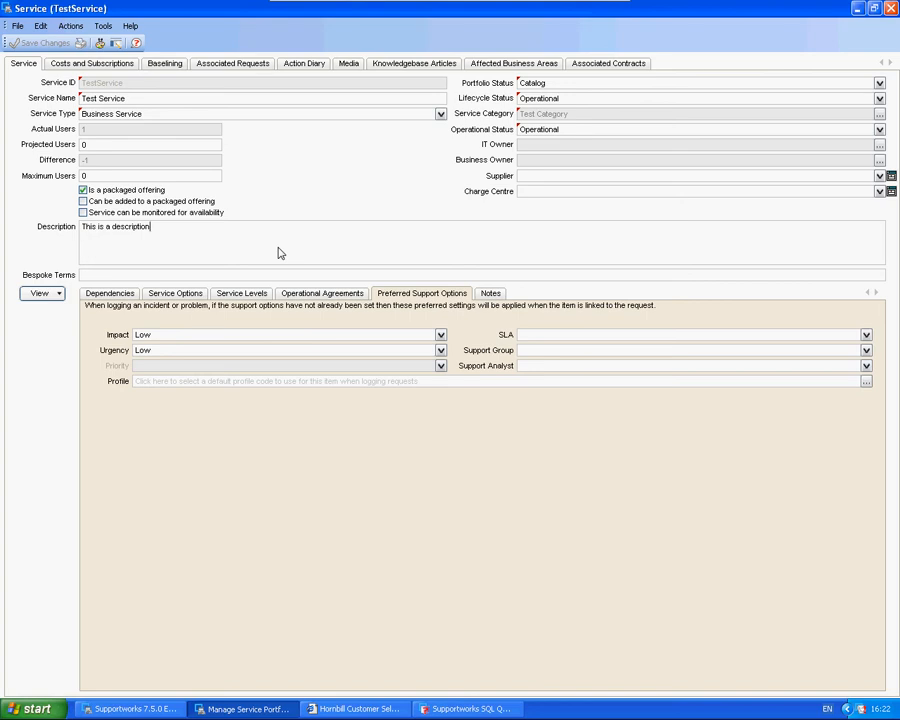
pyautogui.click(158, 383)
pyautogui.click(308, 320)
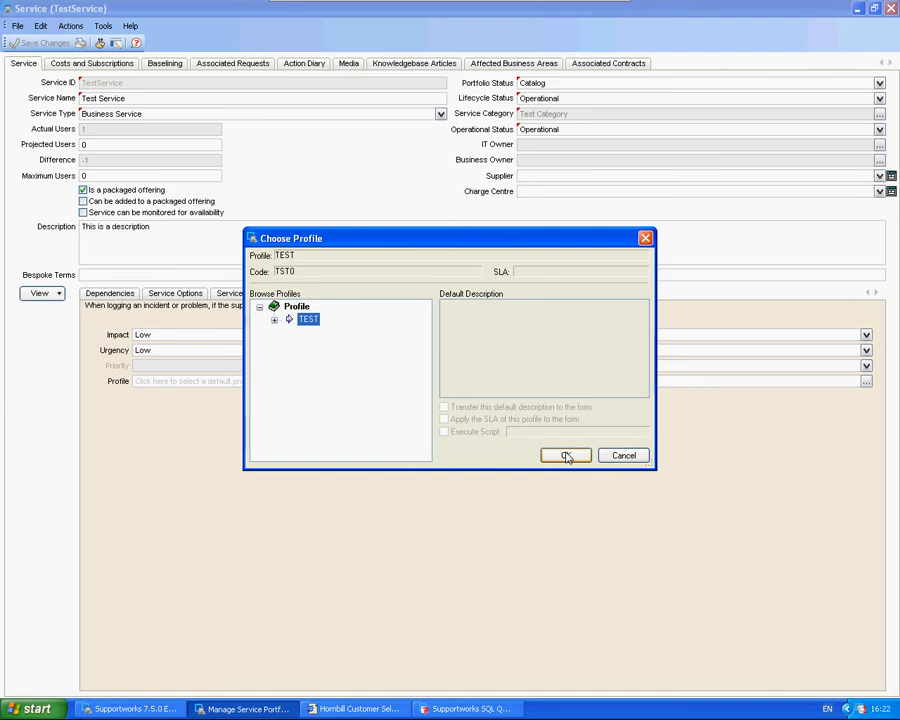
pyautogui.click(566, 455)
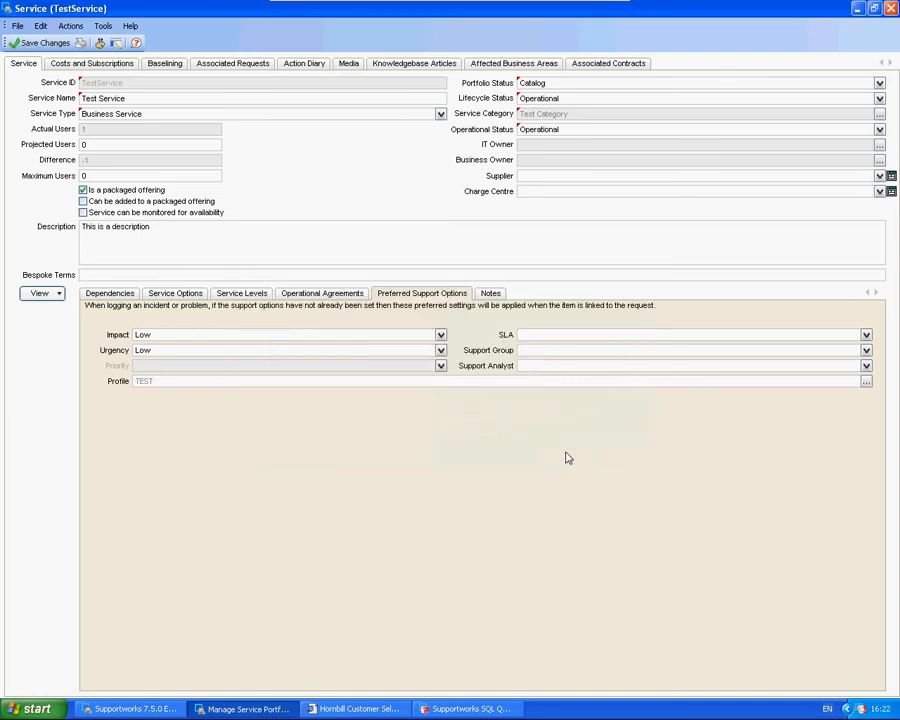
pyautogui.click(44, 43)
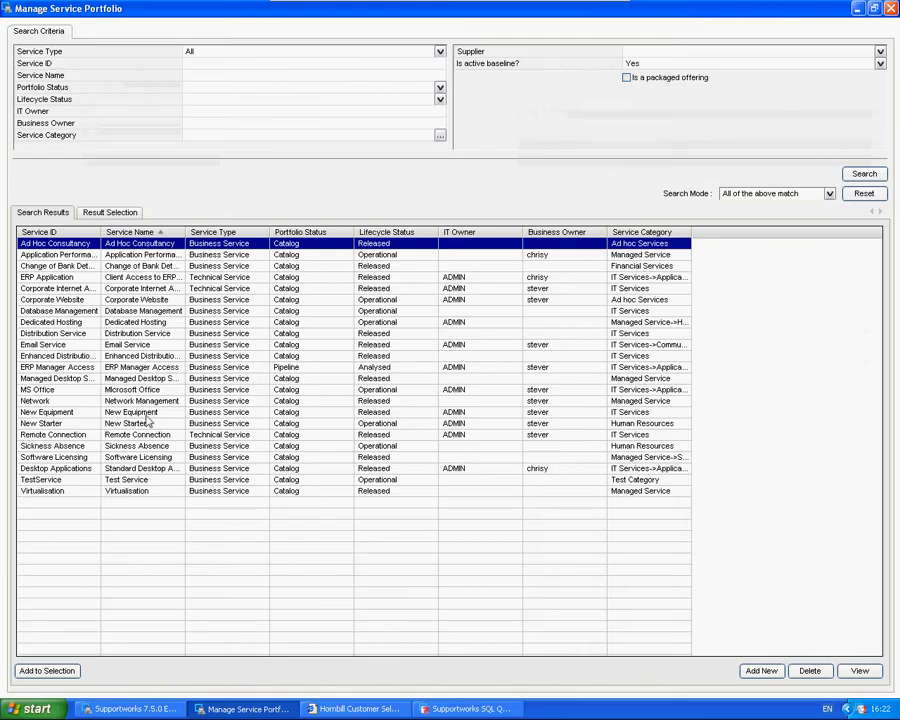
pyautogui.click(889, 9)
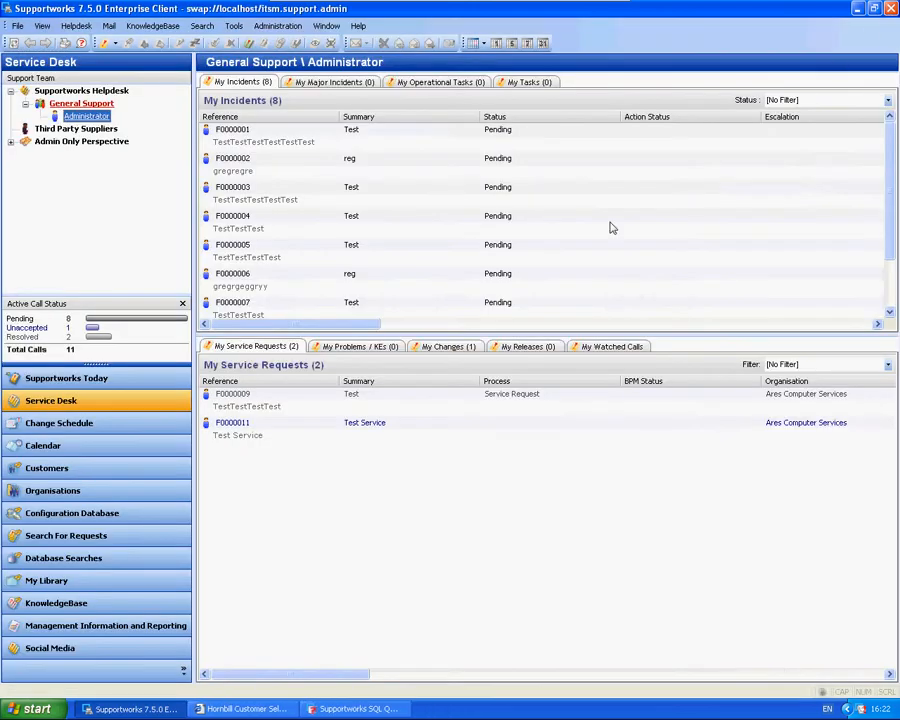
# Step: Open the current data dictionary for editing and show the Incident application settings under Global Parameters
pyautogui.click(292, 24)
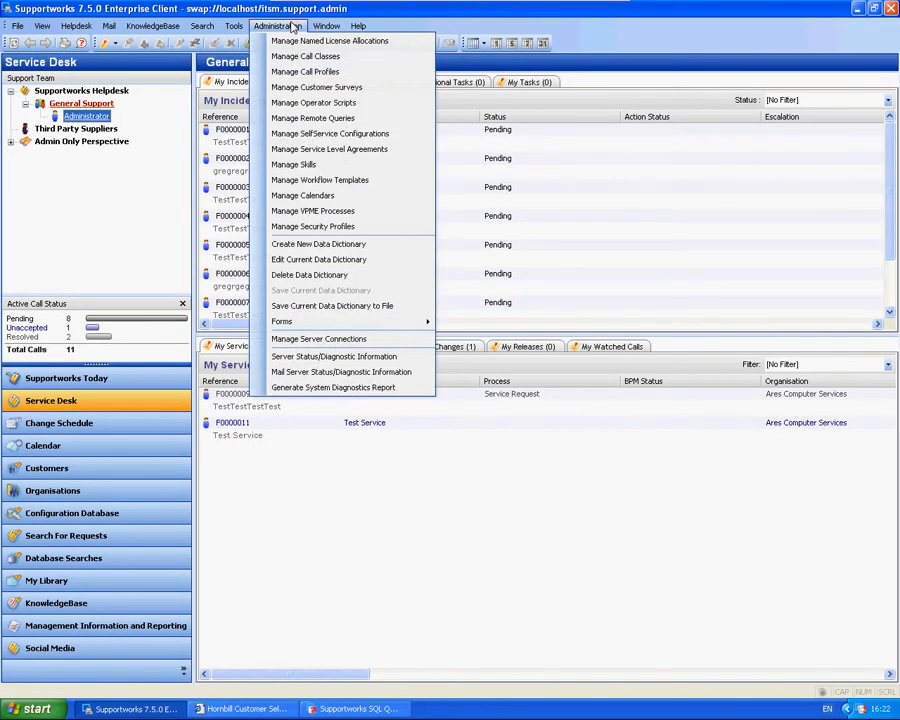
pyautogui.click(370, 262)
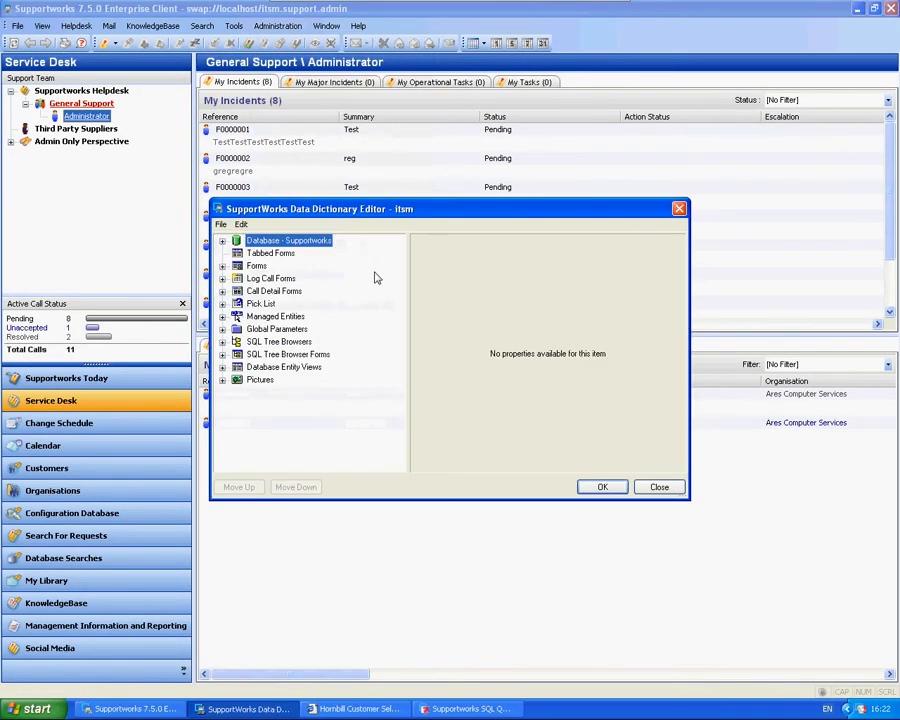
pyautogui.click(222, 329)
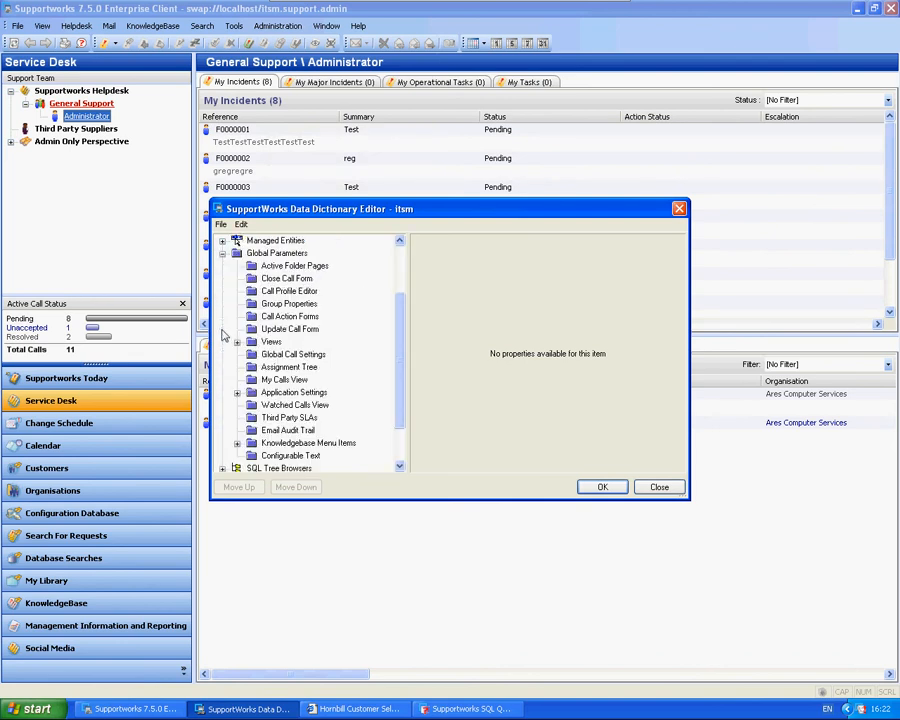
pyautogui.click(237, 392)
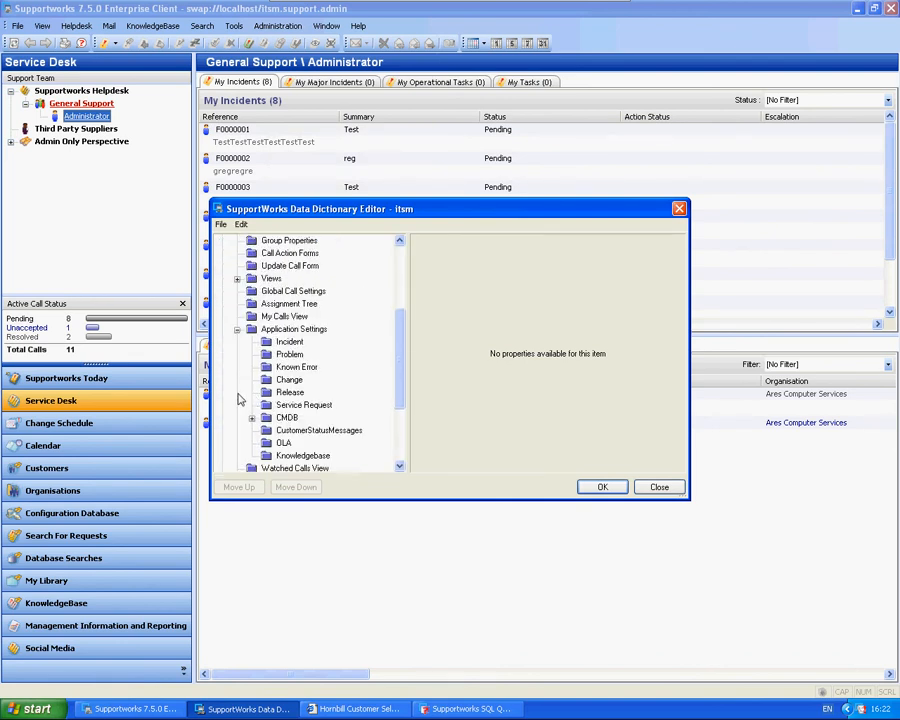
pyautogui.click(292, 341)
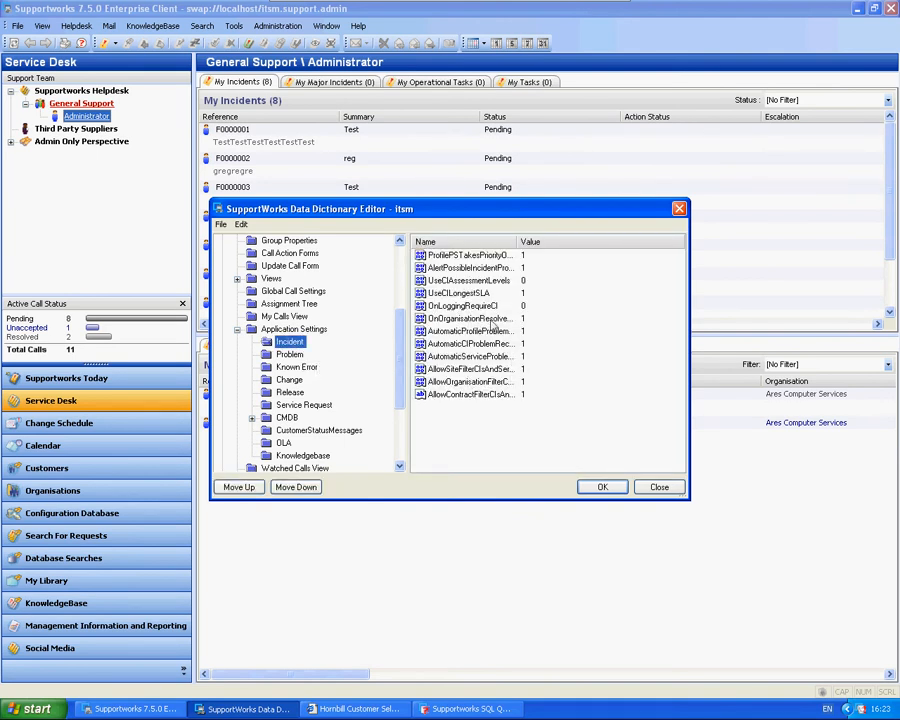
# Step: Set the Incident setting UseCIAssessmentLevels to 1, then save and close the data dictionary
pyautogui.click(468, 283)
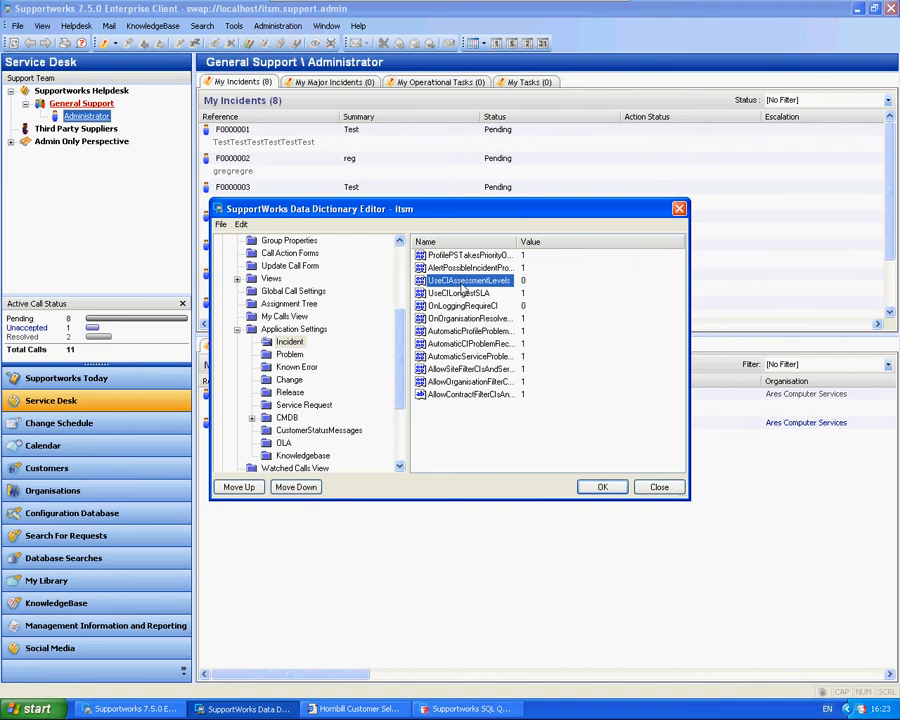
pyautogui.doubleClick(465, 285)
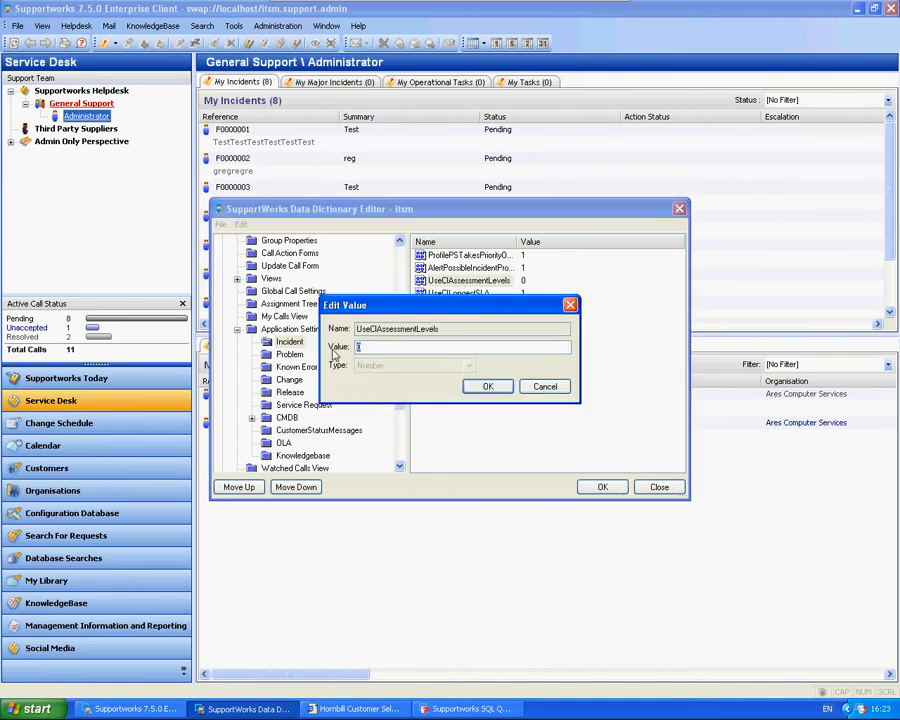
pyautogui.write('0')
pyautogui.hotkey('ctrl', 'z')
pyautogui.click(487, 386)
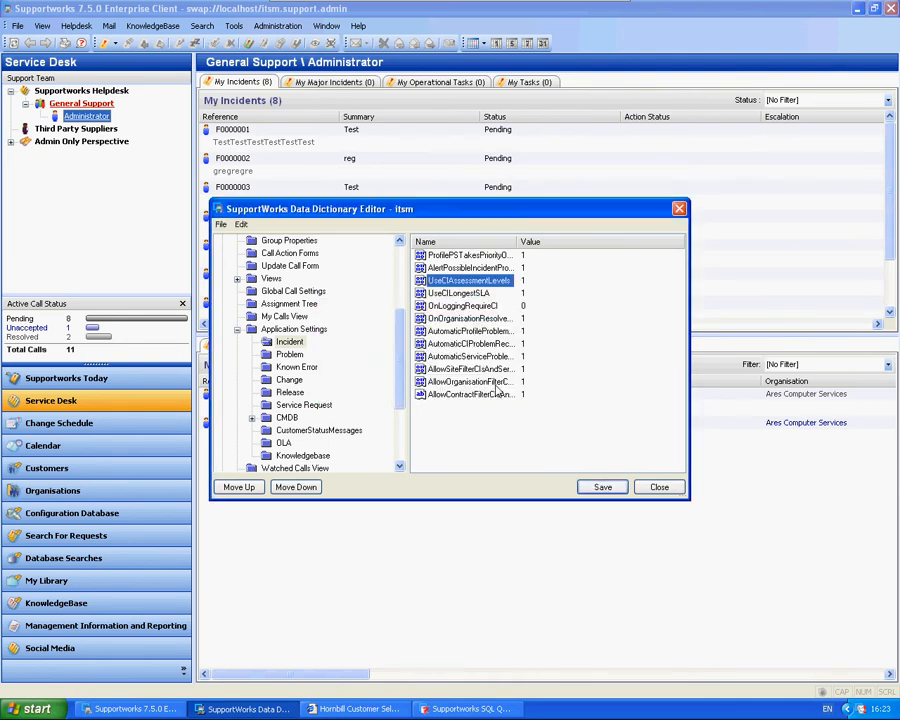
pyautogui.click(582, 486)
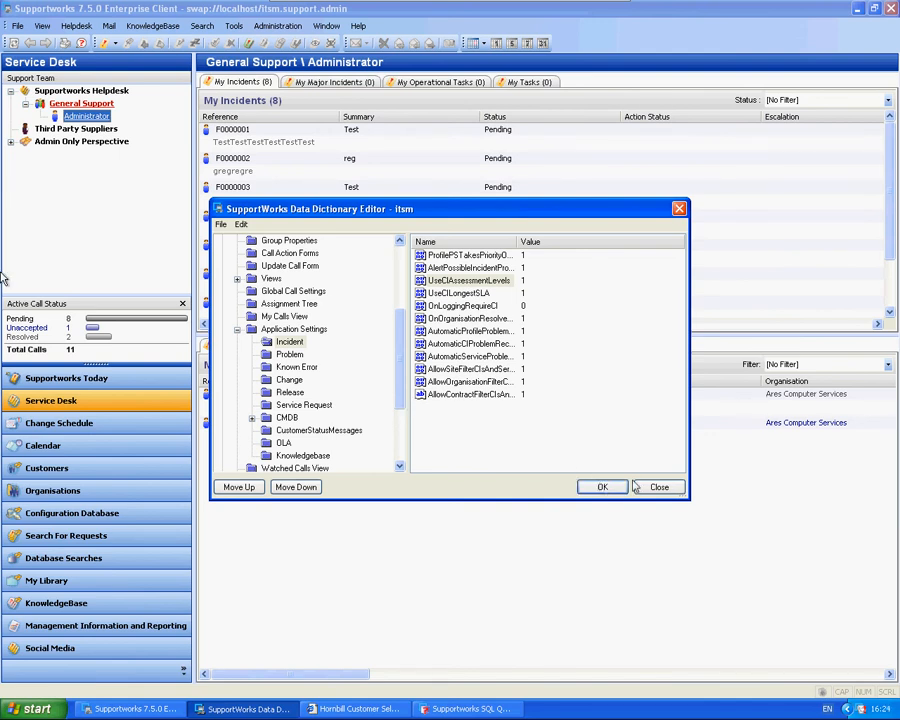
pyautogui.click(603, 487)
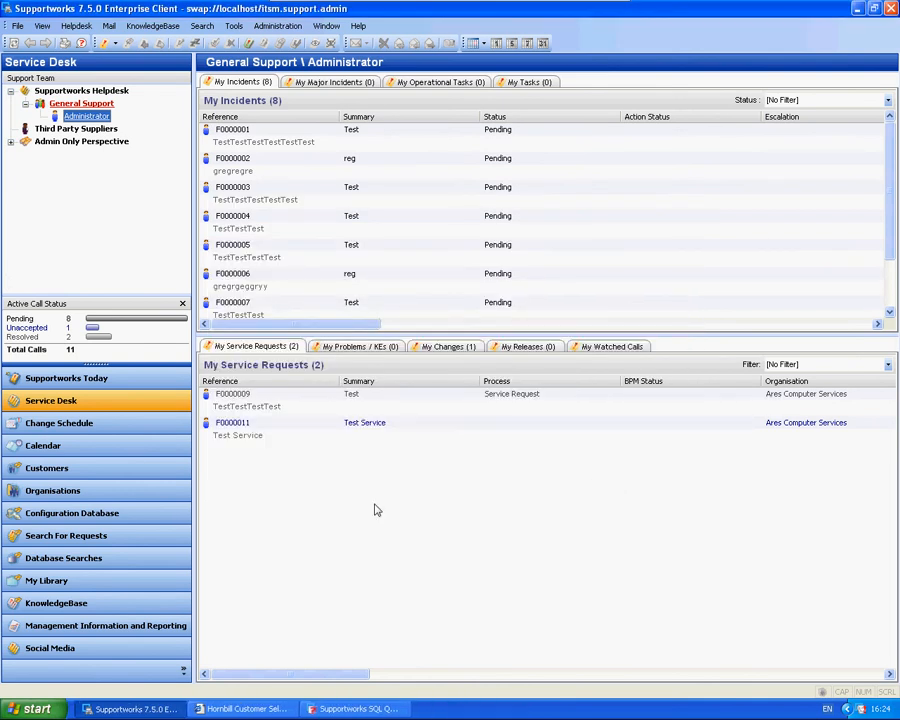
# Step: Start logging a new incident and load the customer's details by entering the customer's name
pyautogui.click(105, 43)
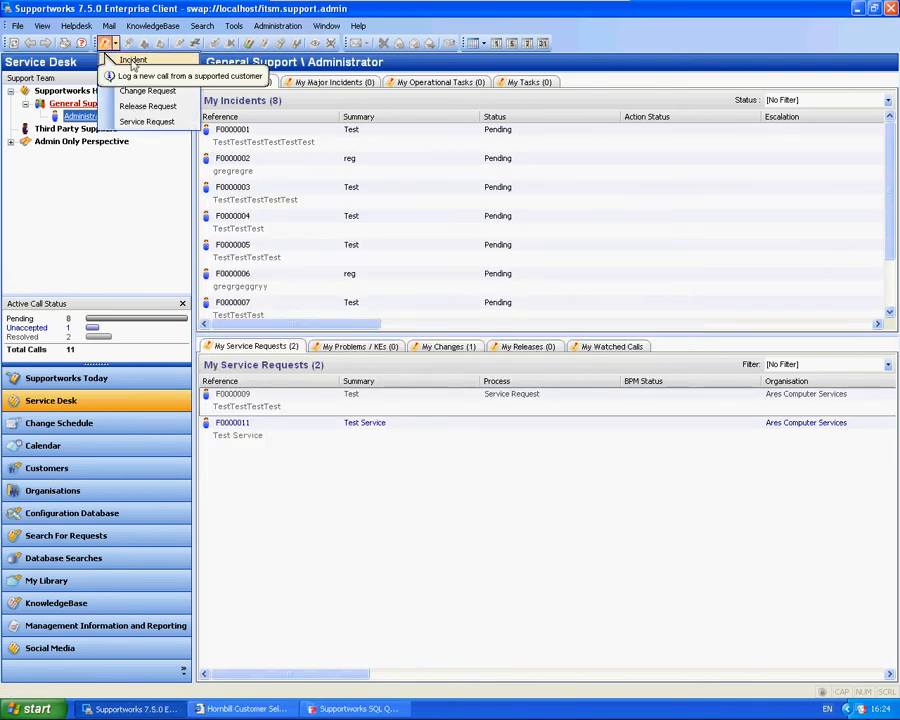
pyautogui.click(152, 61)
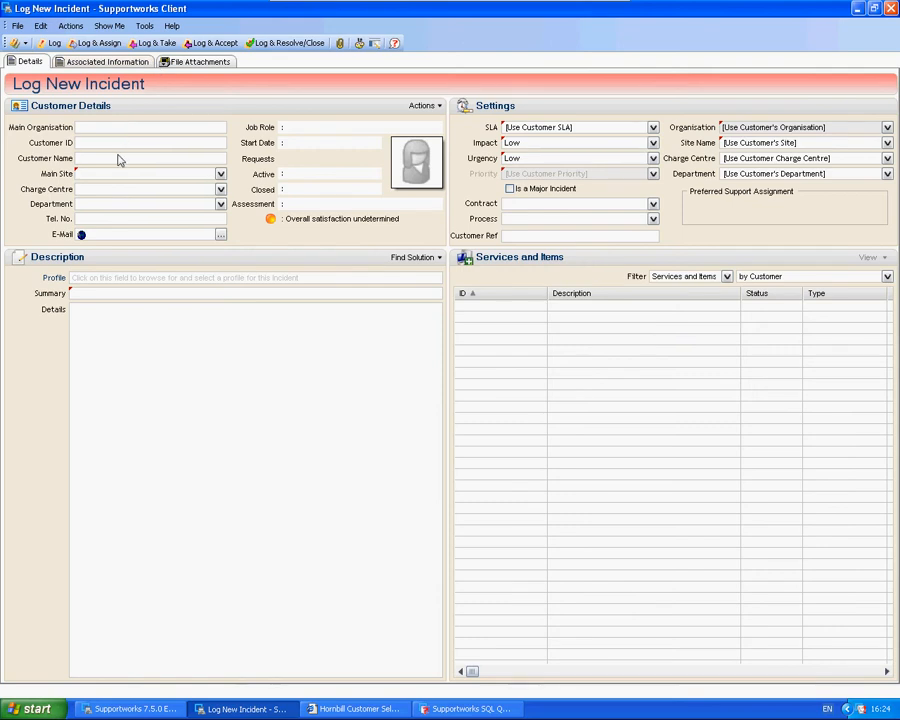
pyautogui.write('alan cas')
pyautogui.press('Return')
pyautogui.press('Return')
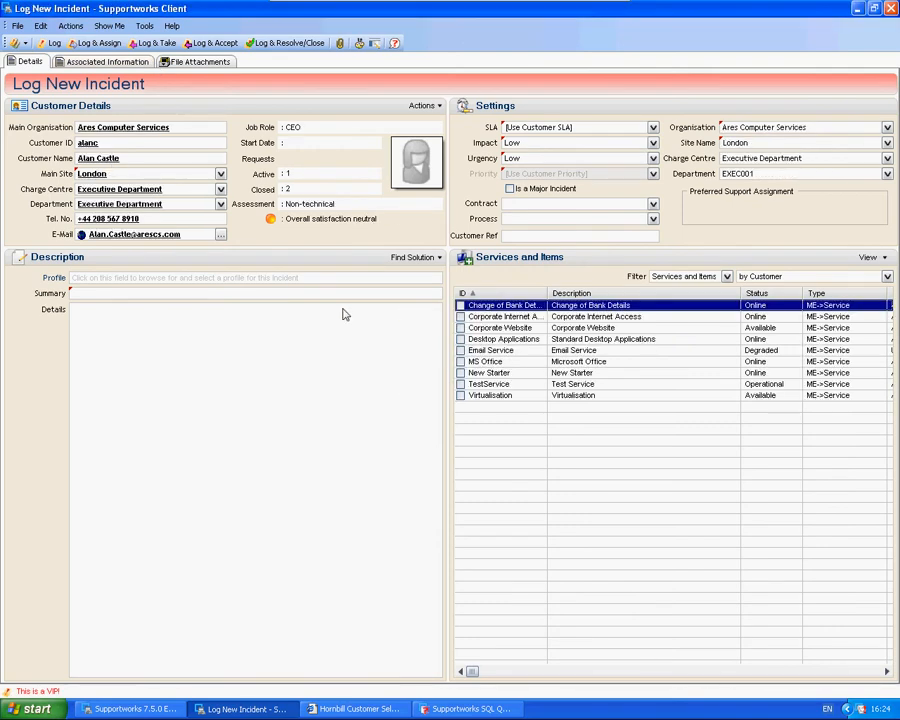
# Step: Enter Test as the incident's summary and details, and tick TestService among the services and items
pyautogui.click(124, 292)
pyautogui.write('Test')
pyautogui.moveTo(100, 294); pyautogui.dragTo(44, 303)
pyautogui.hotkey('ctrl', 'c')
pyautogui.click(176, 345)
pyautogui.hotkey('ctrl', 'v')
pyautogui.click(461, 386)
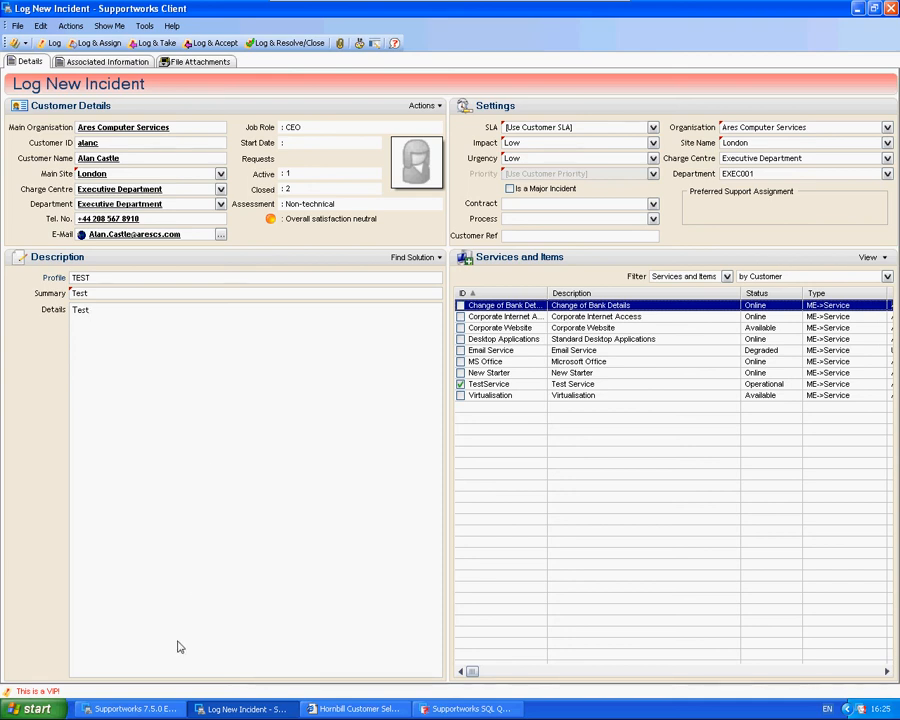
# Step: Review the properties of the selfservice web access configuration, including its log call settings, and close it without changes
pyautogui.hotkey('alt', 'Tab')
pyautogui.click(274, 26)
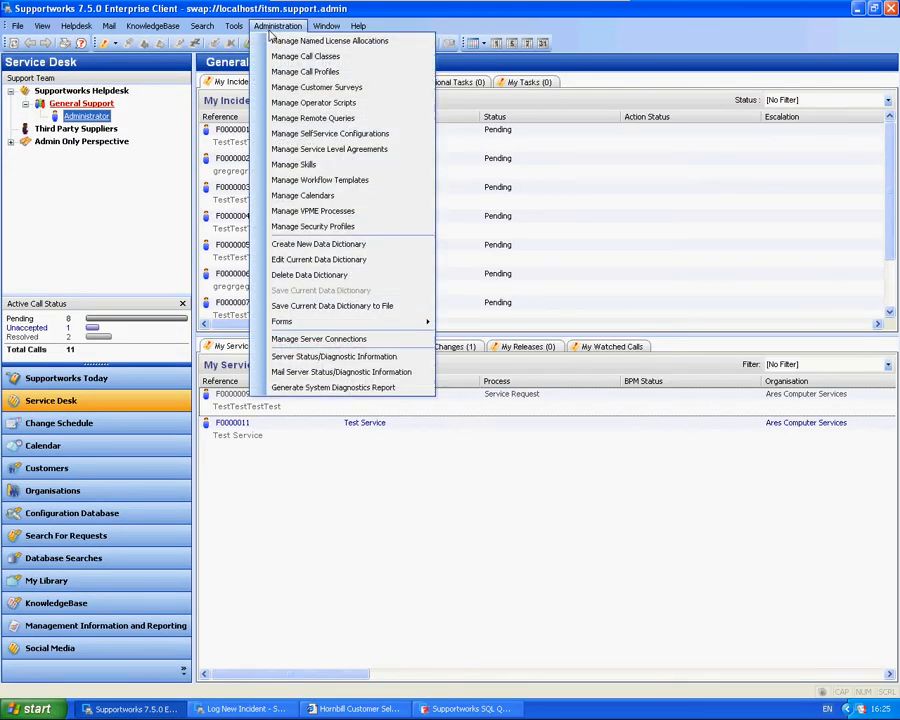
pyautogui.click(320, 133)
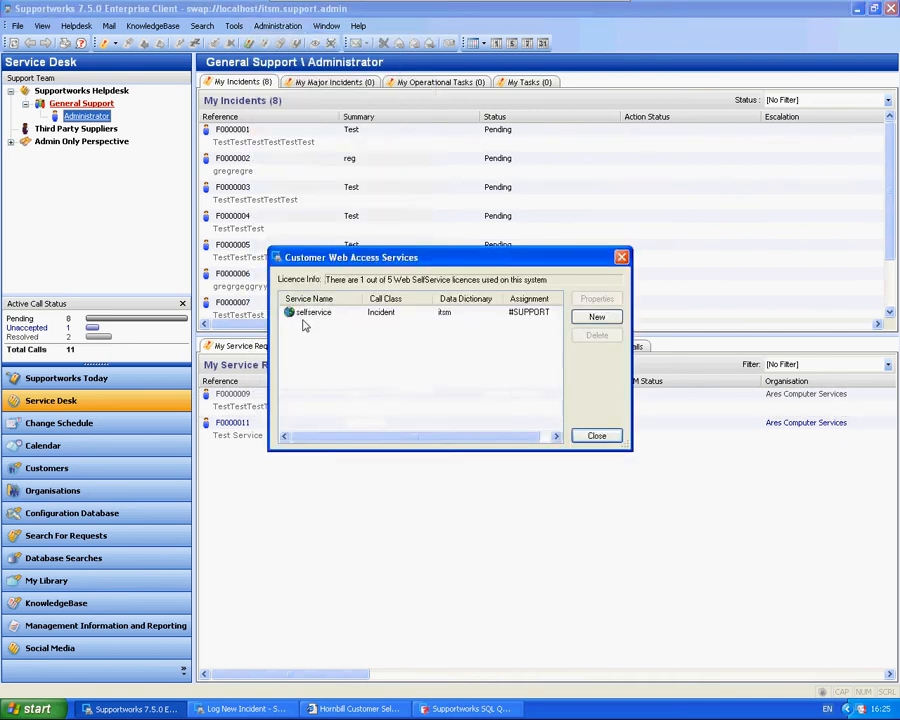
pyautogui.doubleClick(301, 313)
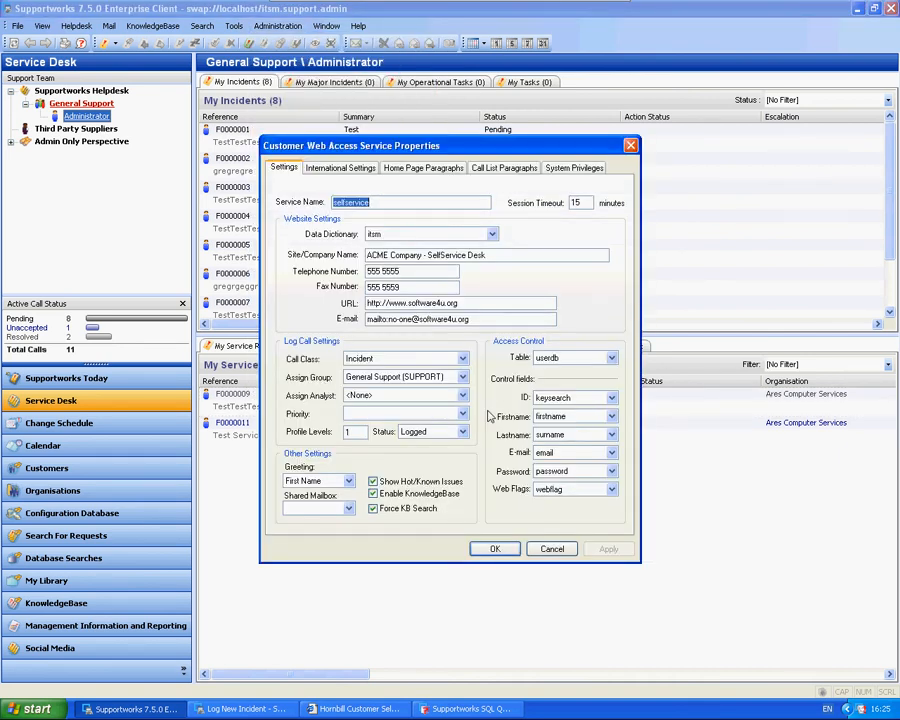
pyautogui.click(552, 548)
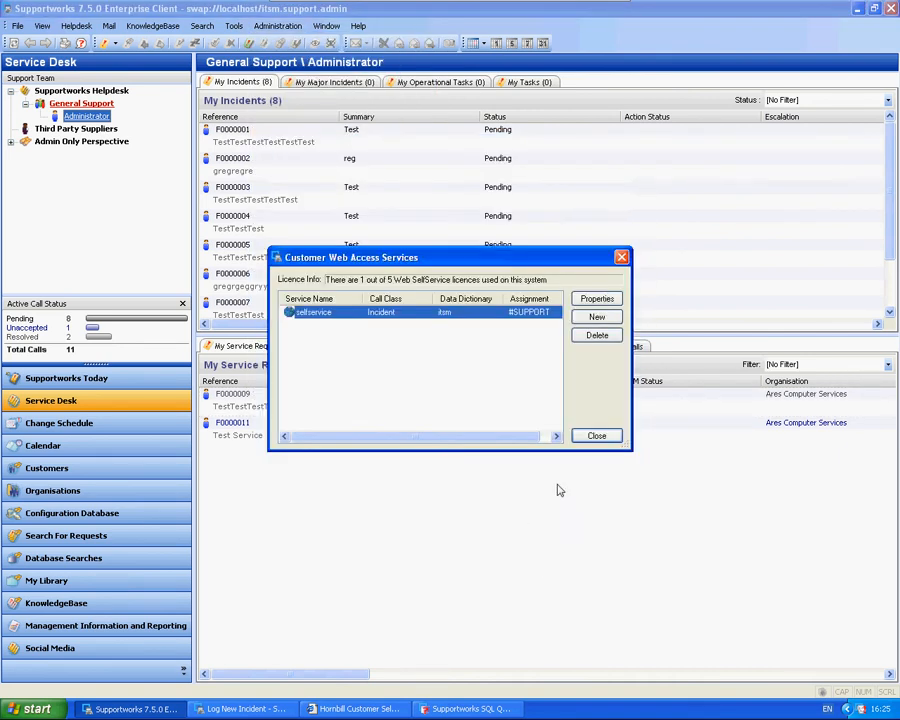
pyautogui.click(594, 438)
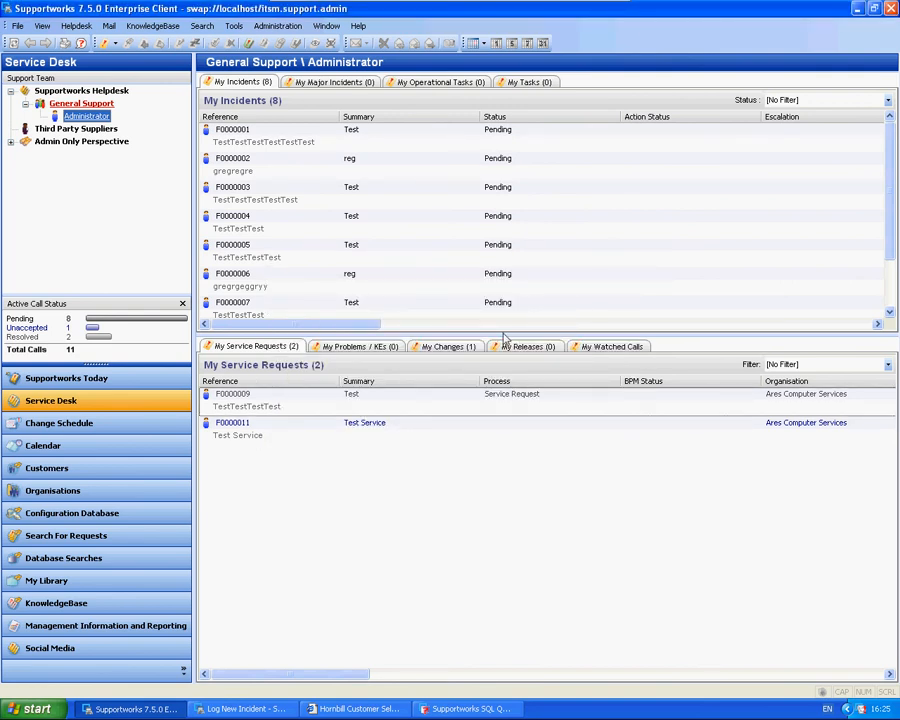
# Step: Examine the request form settings of TestService in the service portfolio, including its profile and priority source, and close the portfolio
pyautogui.click(18, 27)
pyautogui.moveTo(171, 197)
pyautogui.click(224, 213)
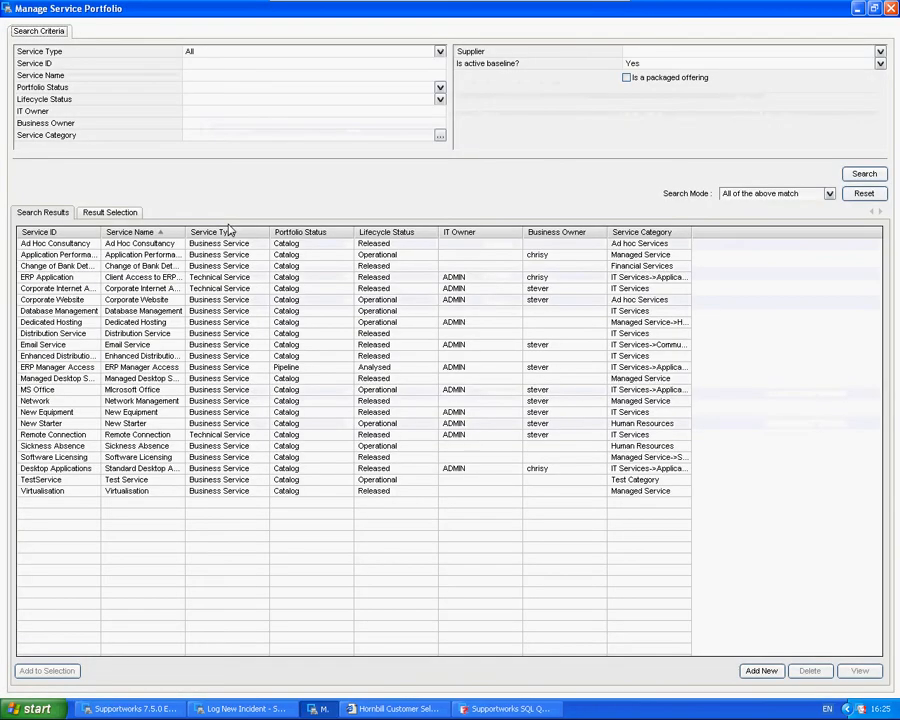
pyautogui.click(82, 481)
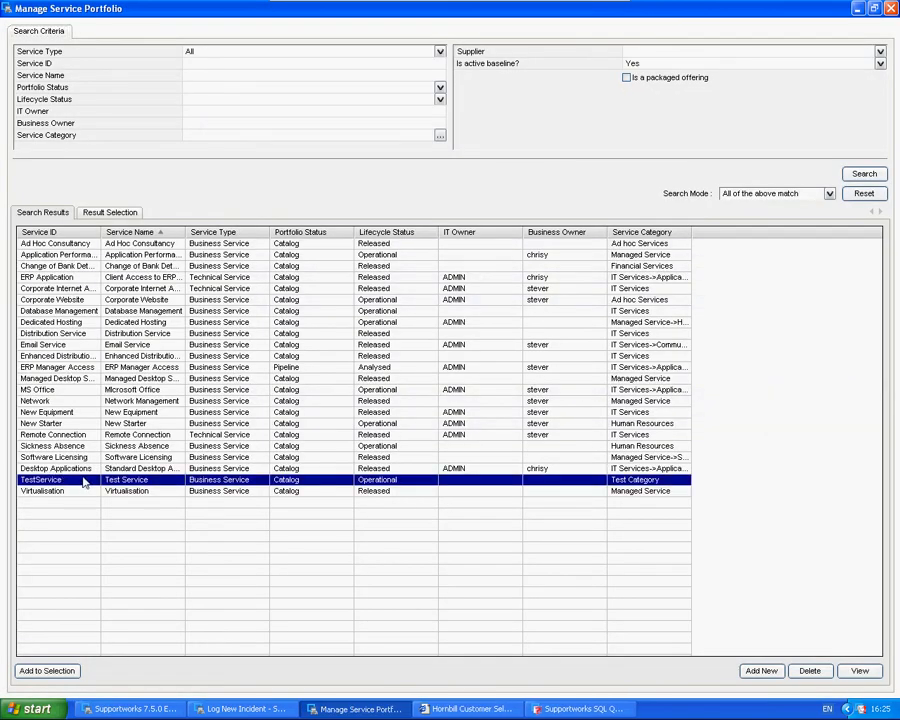
pyautogui.doubleClick(84, 482)
pyautogui.click(118, 66)
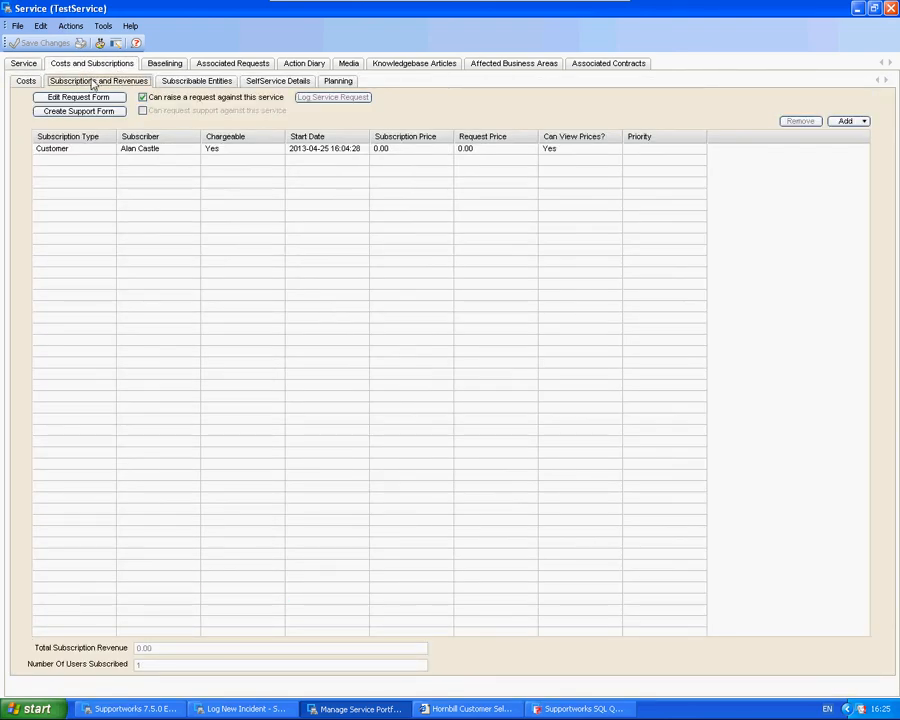
pyautogui.click(100, 97)
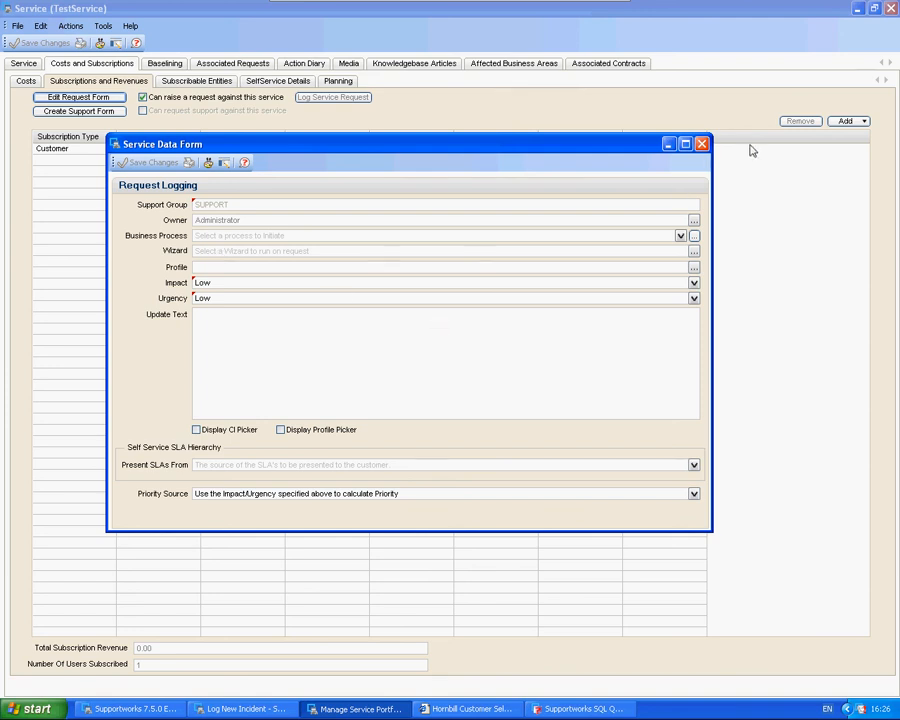
pyautogui.click(701, 144)
pyautogui.click(889, 8)
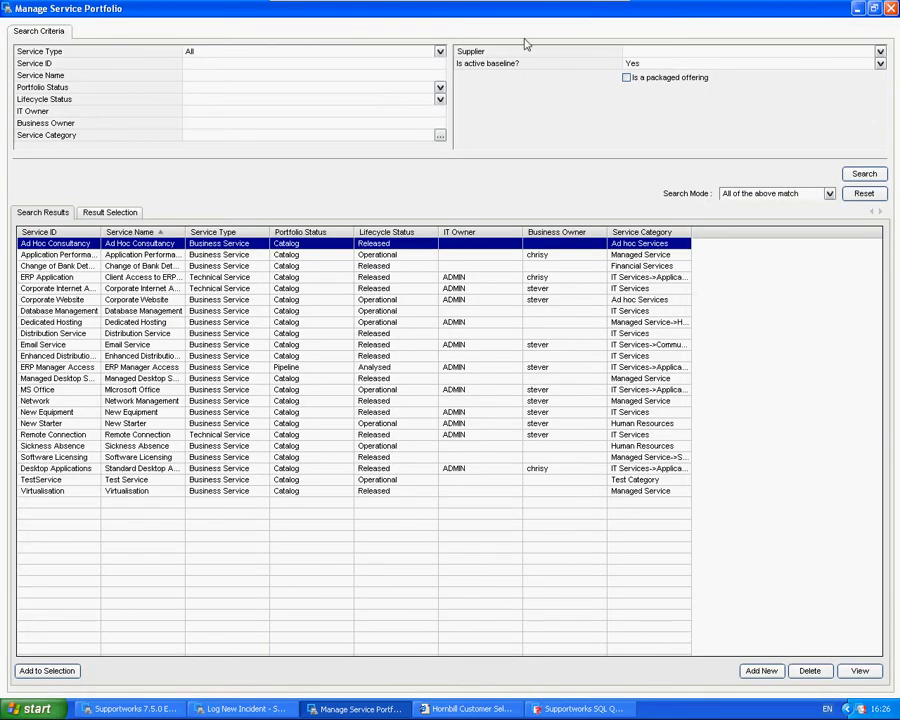
pyautogui.click(891, 10)
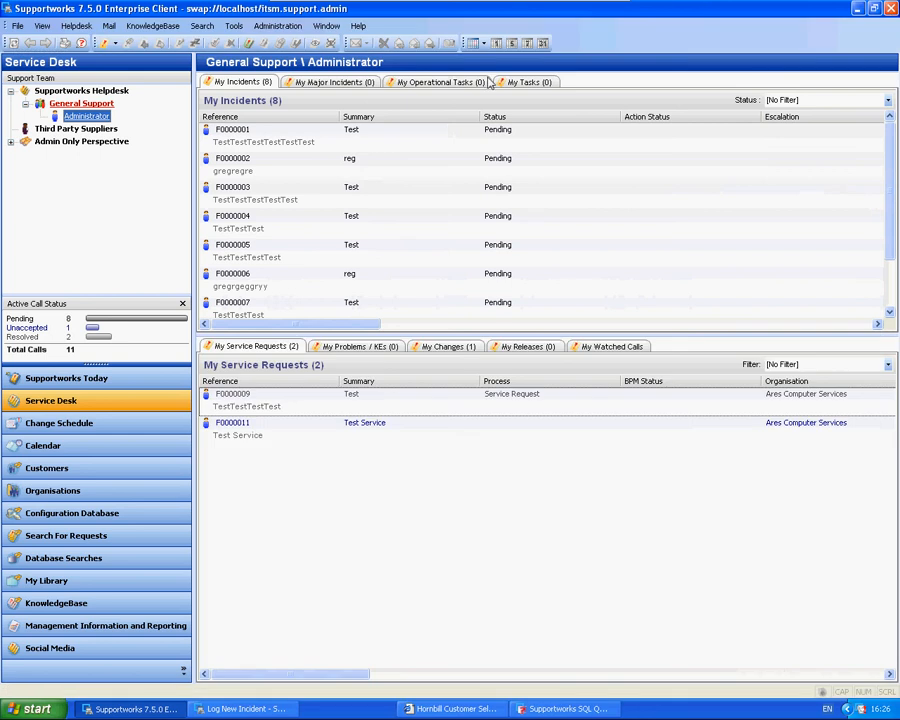
# Step: Open the MS Office self-service wizard from the general settings and examine its list of steps
pyautogui.click(18, 25)
pyautogui.moveTo(110, 58)
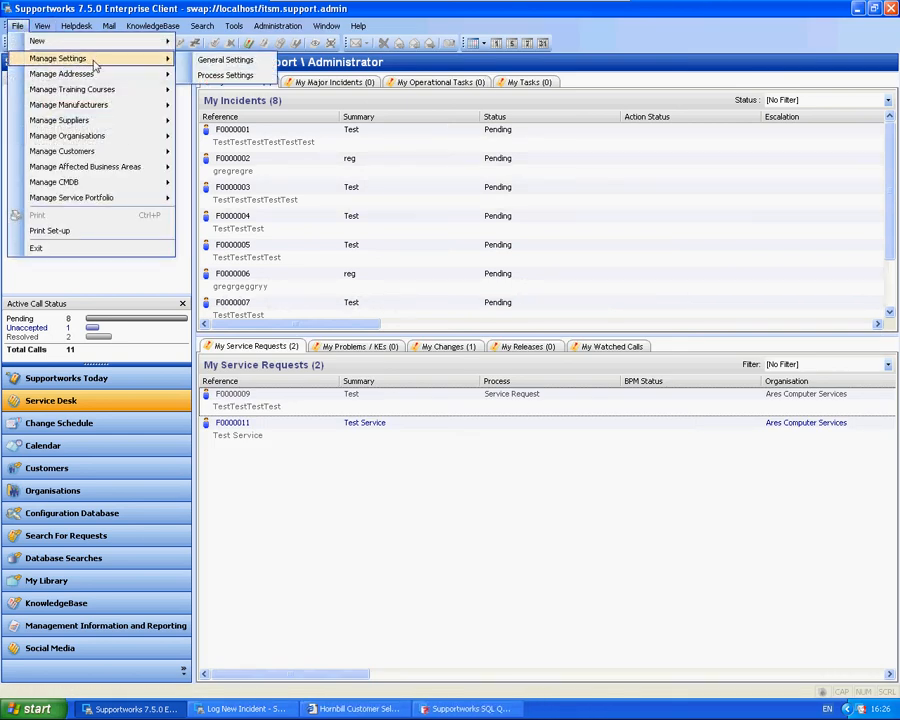
pyautogui.click(226, 60)
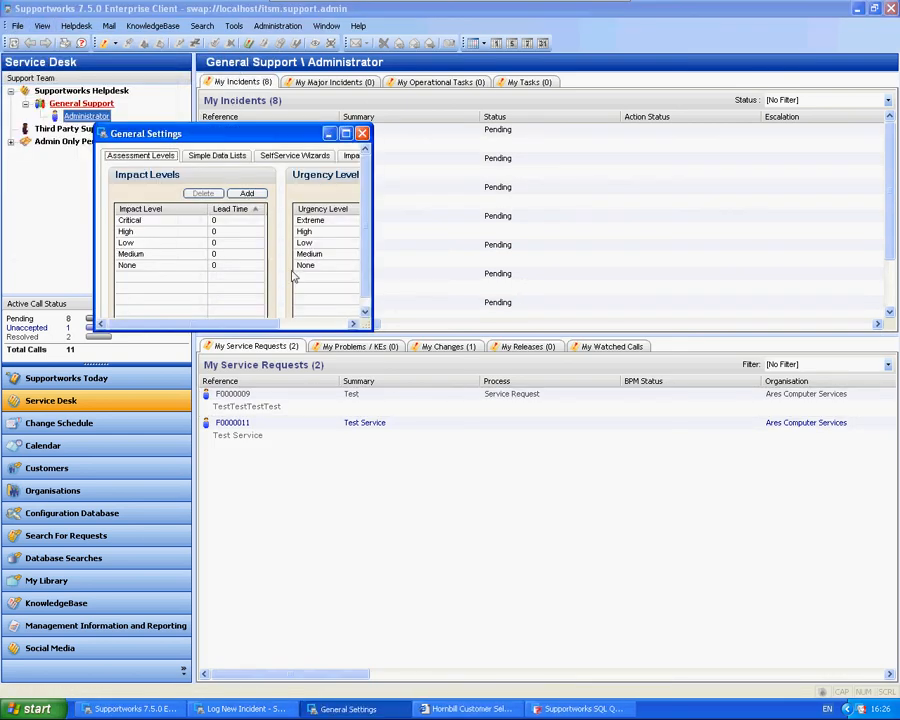
pyautogui.click(293, 156)
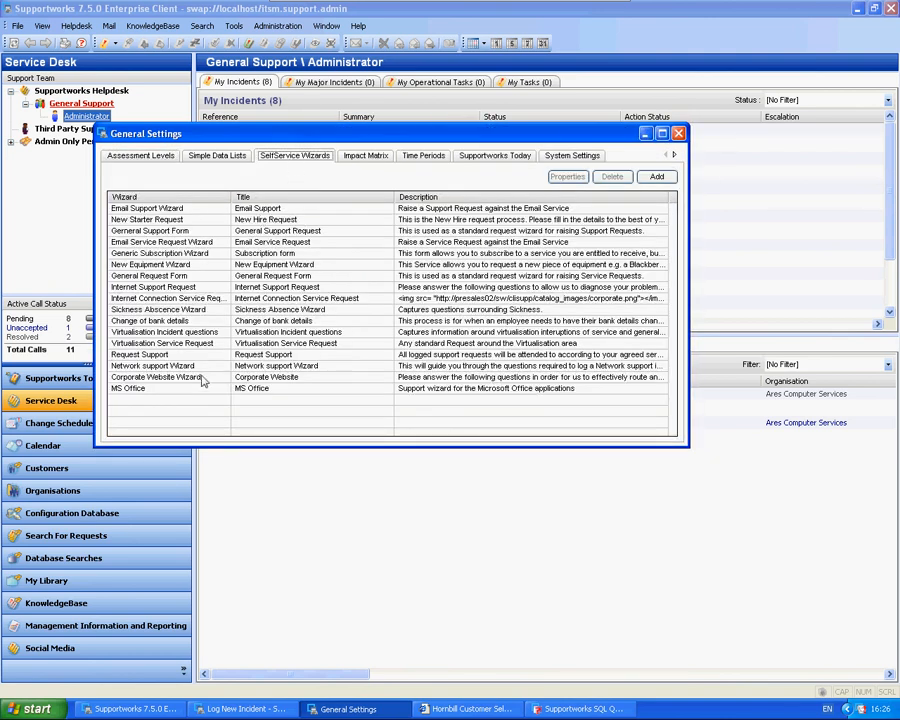
pyautogui.click(160, 396)
pyautogui.doubleClick(160, 396)
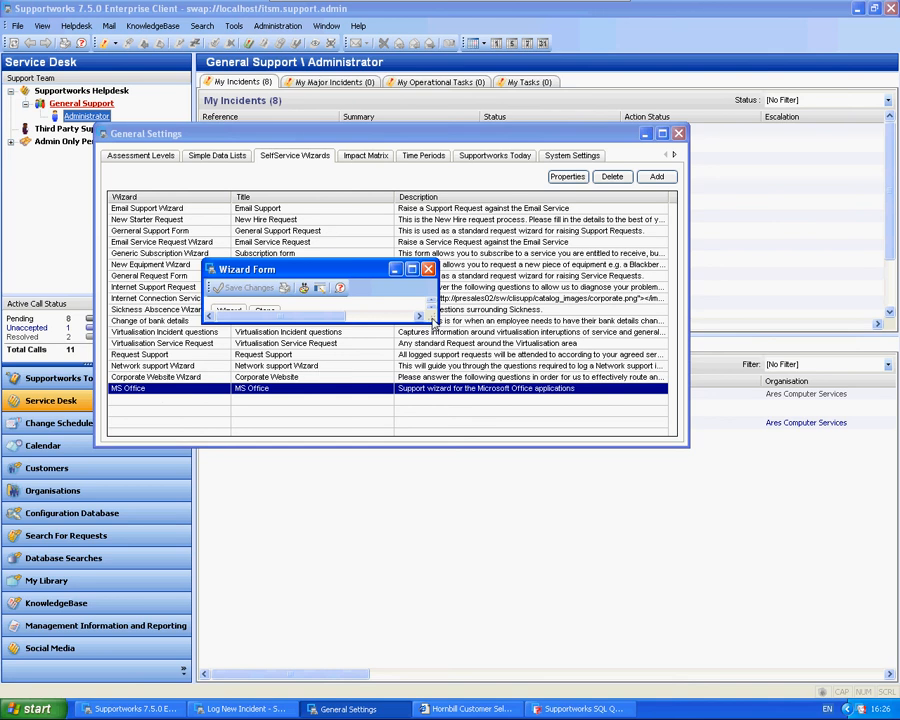
pyautogui.click(264, 311)
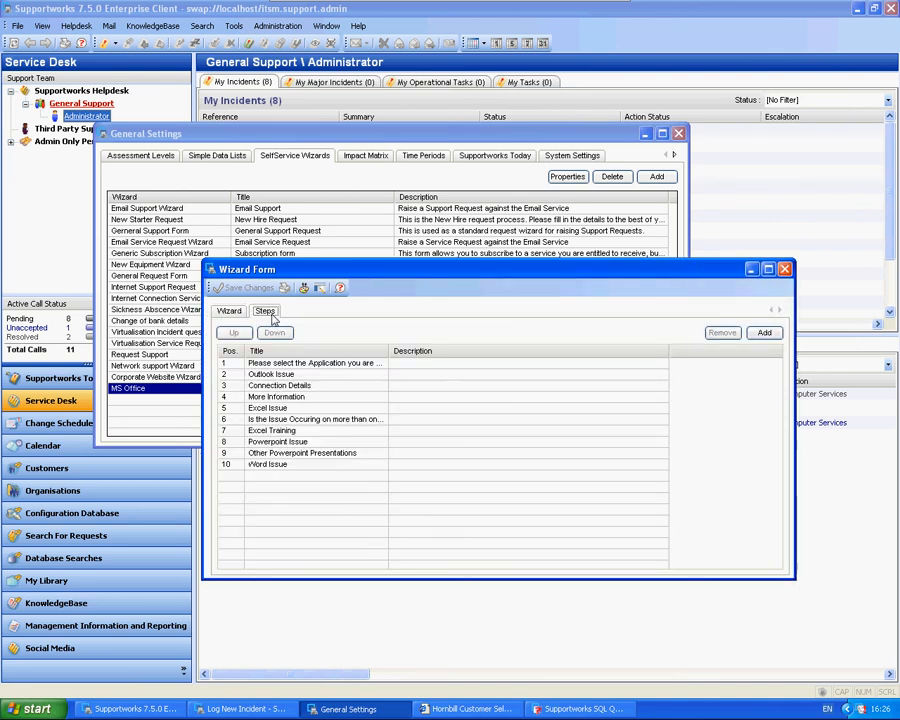
# Step: Open the wizard's first step, about selecting the application, enlarge its window and show its list of questions
pyautogui.doubleClick(257, 364)
pyautogui.moveTo(383, 400); pyautogui.dragTo(289, 202)
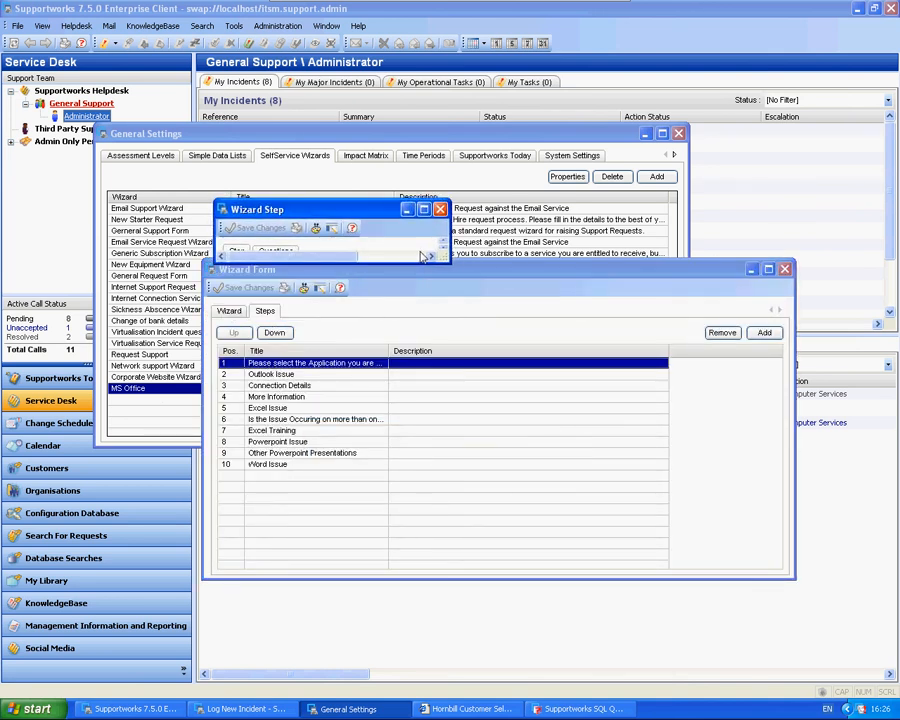
pyautogui.moveTo(452, 256); pyautogui.dragTo(680, 524)
pyautogui.click(277, 251)
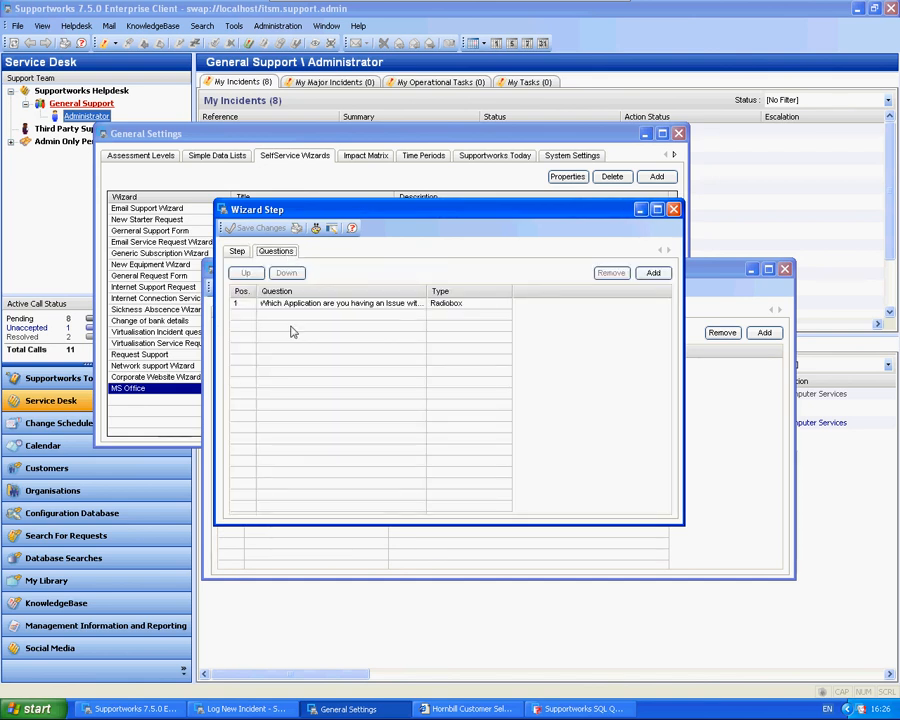
# Step: Fill in a new hidden question named Set Priority for this wizard step, with target column opencall.priority and default value Low
pyautogui.click(657, 275)
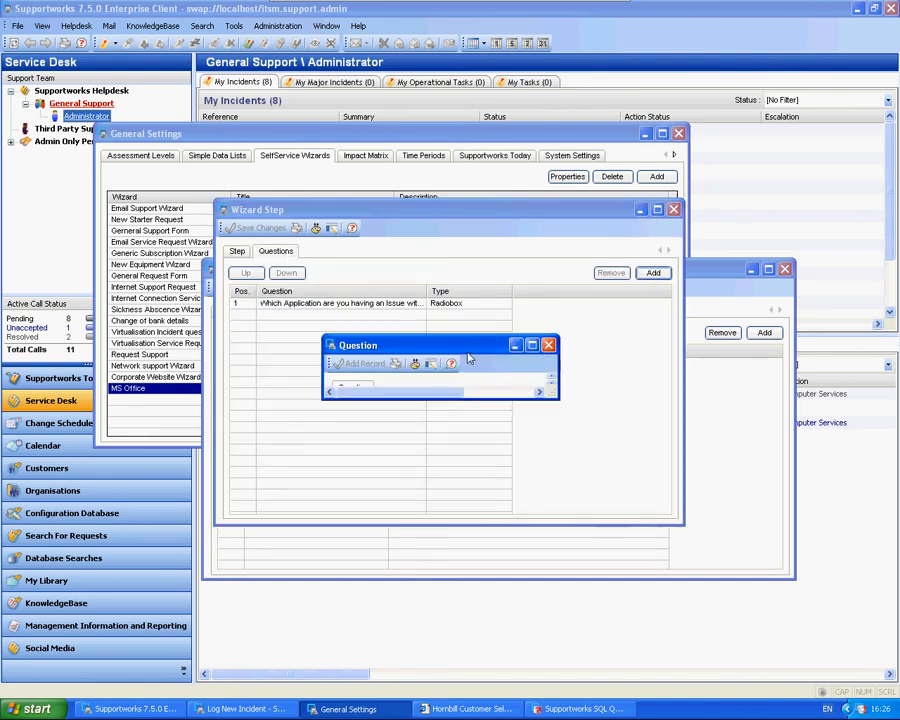
pyautogui.moveTo(454, 346); pyautogui.dragTo(362, 262)
pyautogui.moveTo(516, 296); pyautogui.dragTo(723, 538)
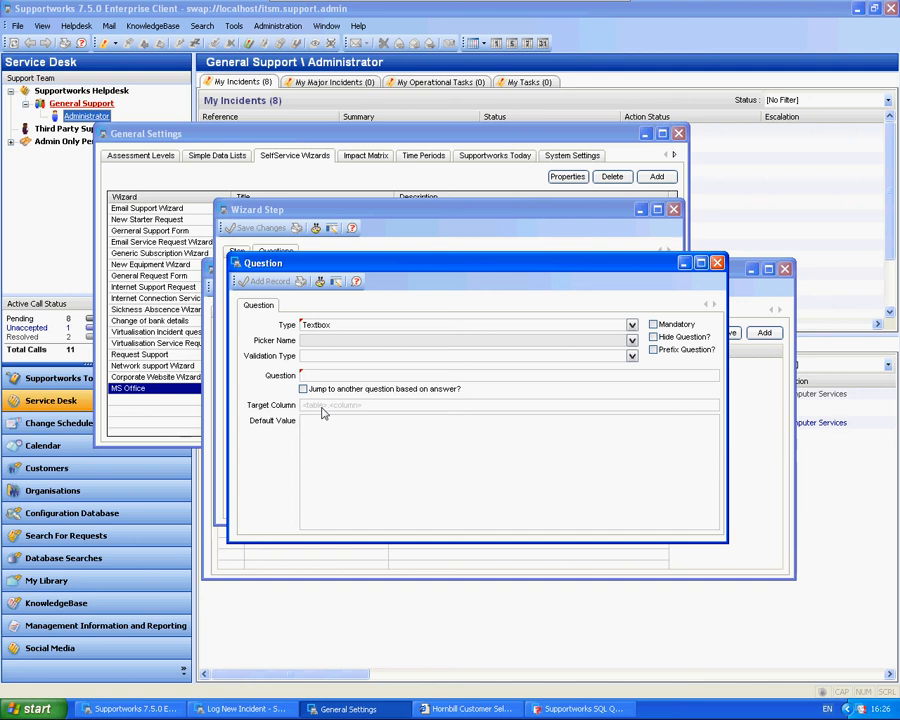
pyautogui.write('Set Priority')
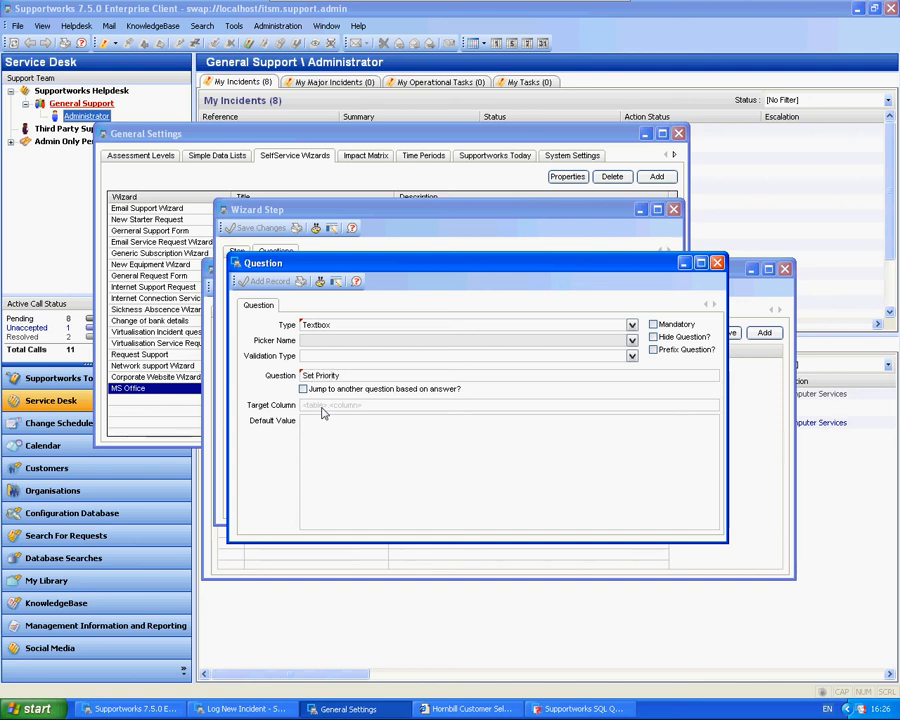
pyautogui.click(323, 405)
pyautogui.write('opencall.priority')
pyautogui.click(436, 477)
pyautogui.write('Low')
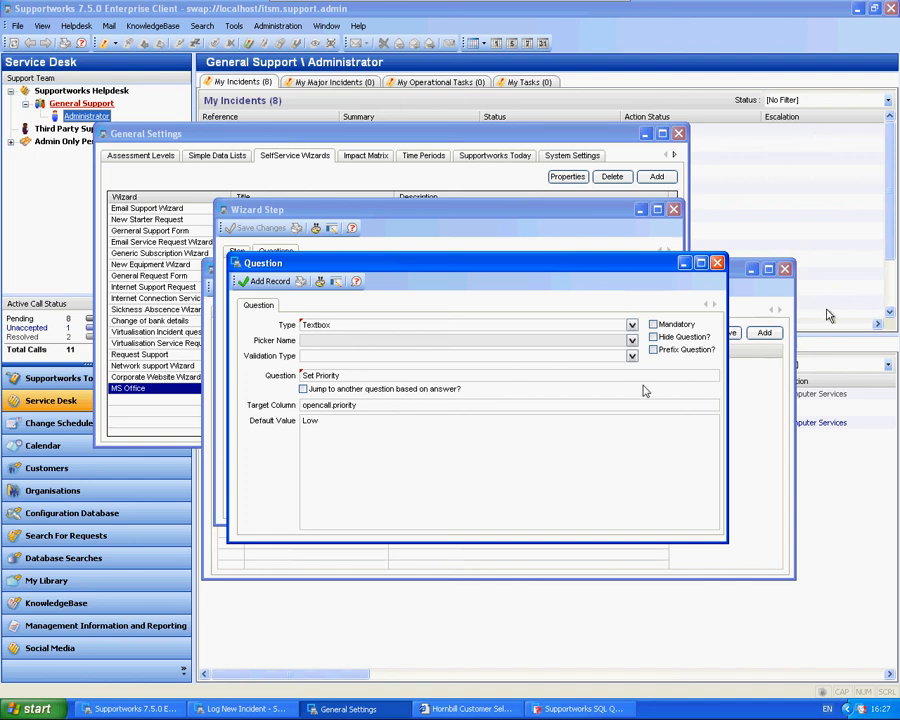
pyautogui.click(655, 338)
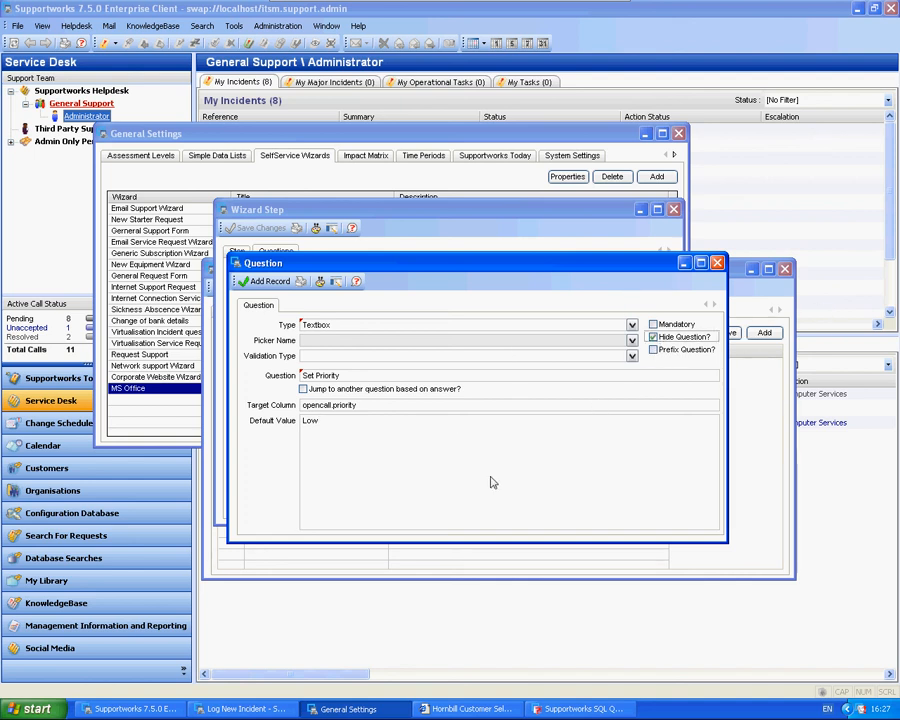